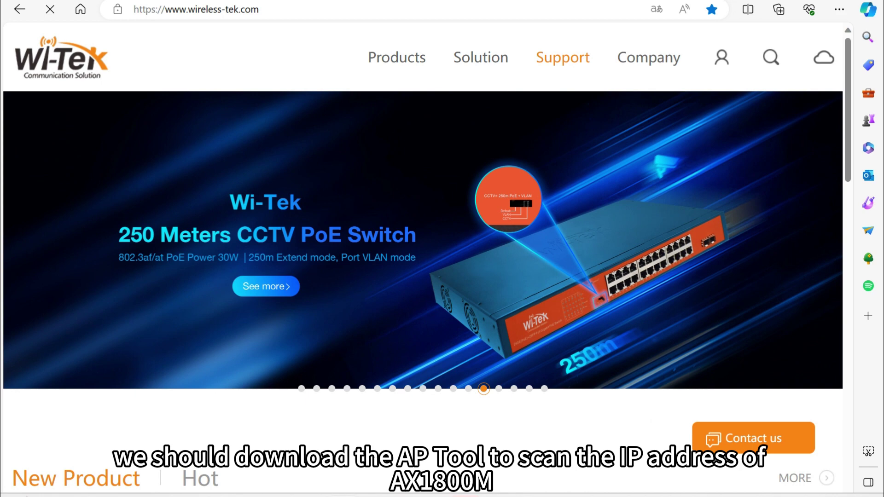
scroll(423, 276, "down", 1)
scroll(423, 276, "down", 2)
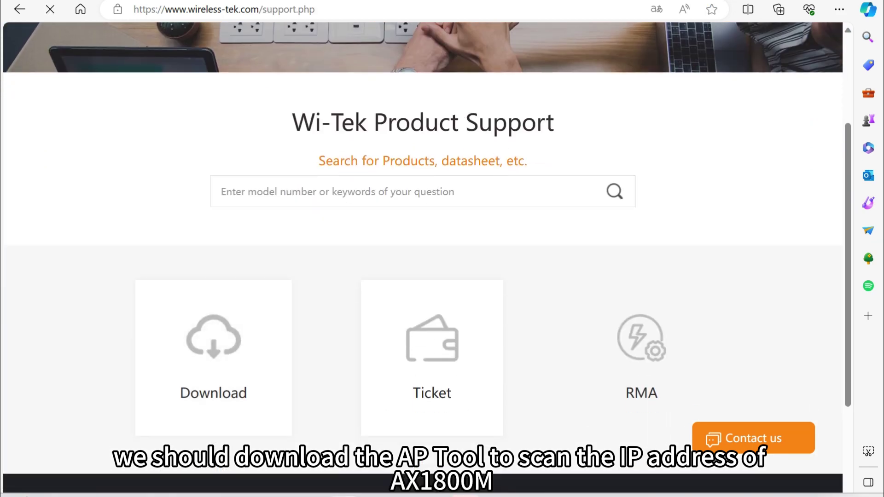
Search the Wi-Tek Download section for AP Tools and download its software archive
left_click(213, 358)
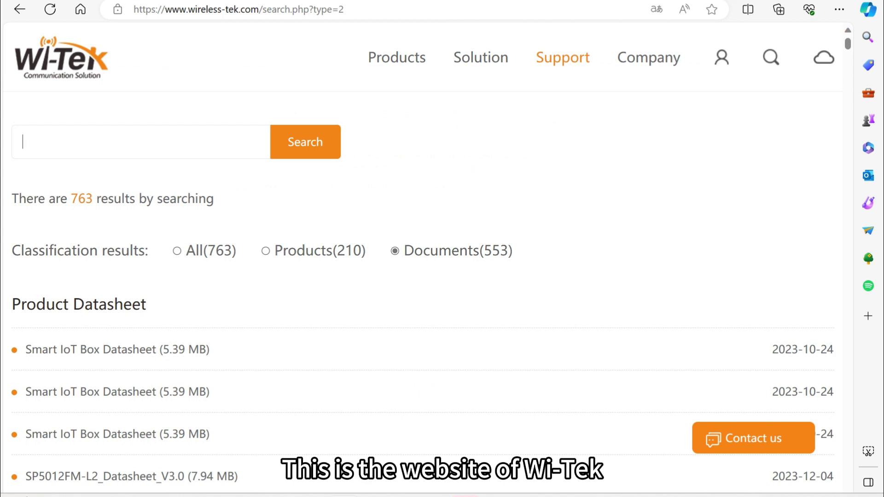
type("AP")
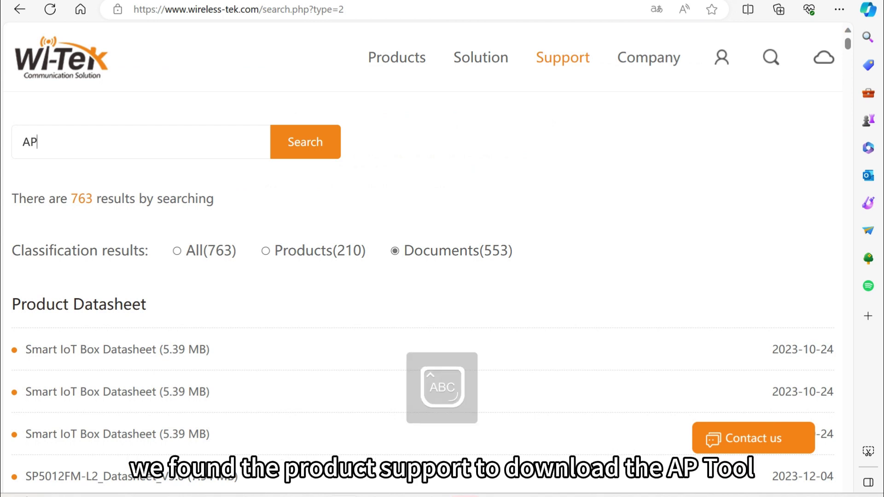
type(" Tool")
type("s")
key("Return")
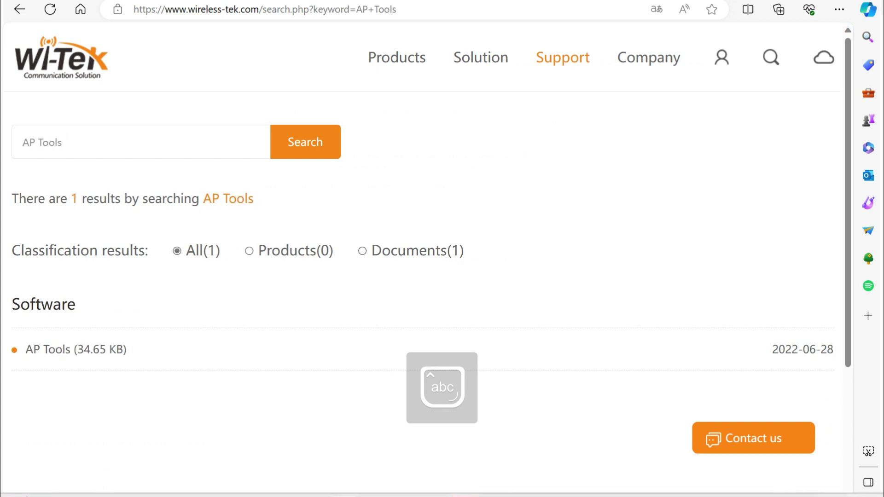
left_click(76, 350)
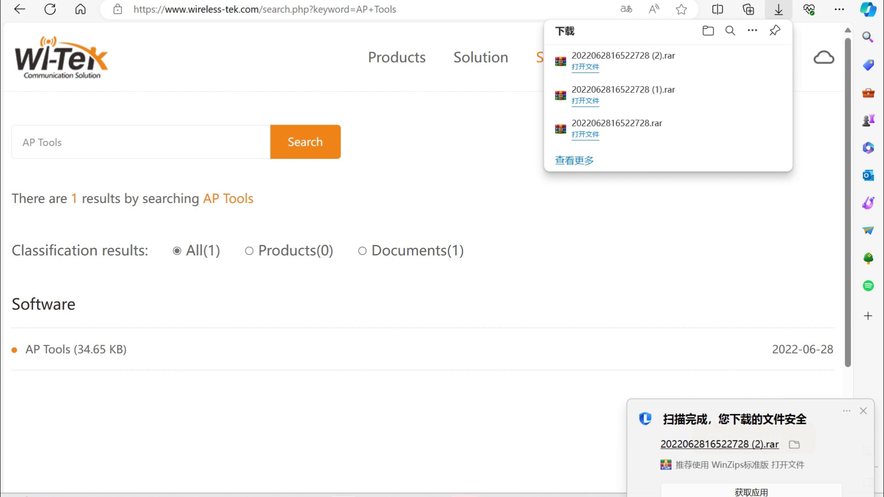
Run ScanTools from the archive, scan through the firewall prompt, and widen the Primary IP column
left_click(720, 444)
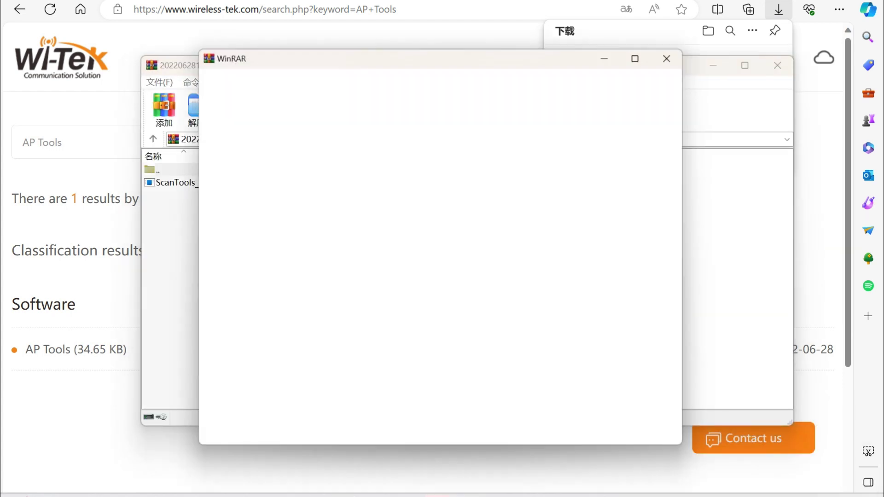
key("Down")
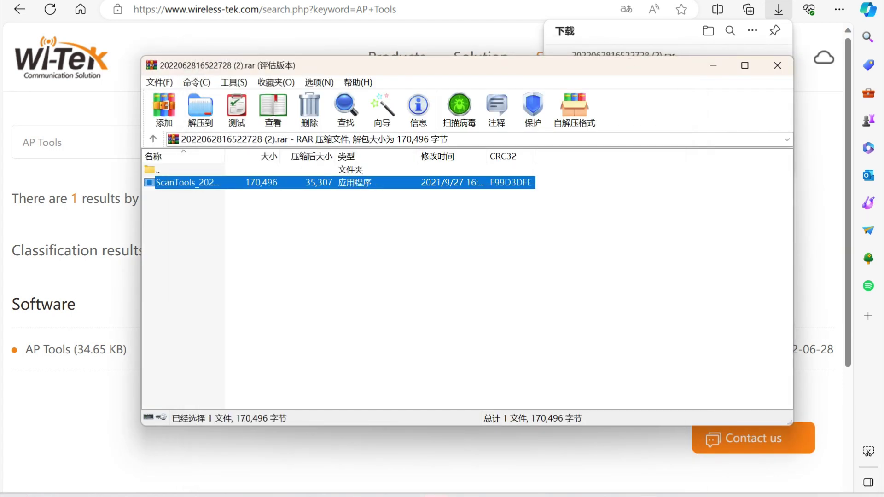
key("Return")
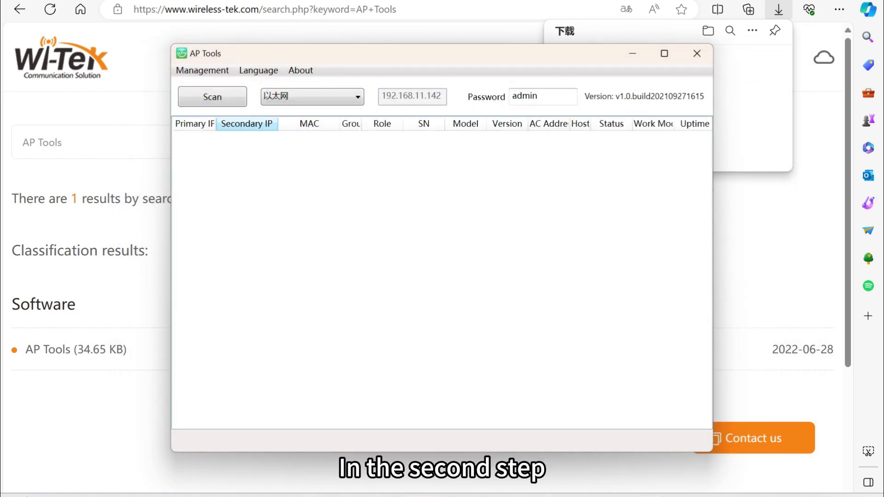
key("Return")
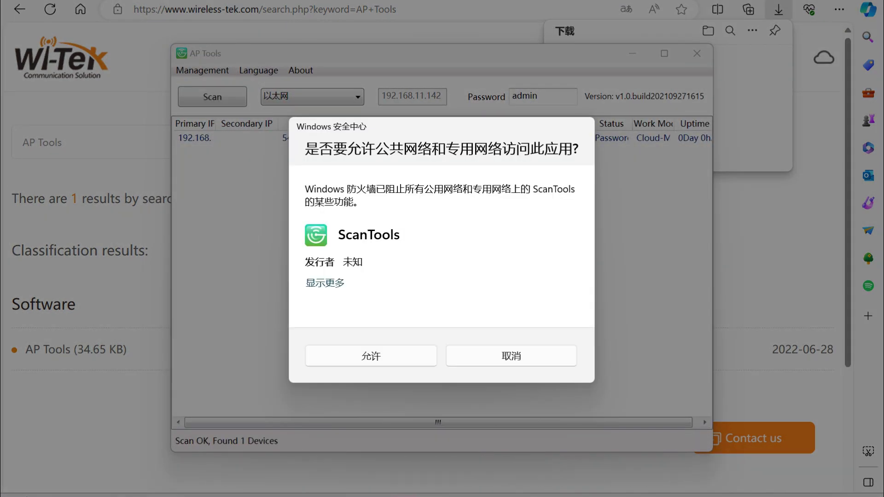
key("Return")
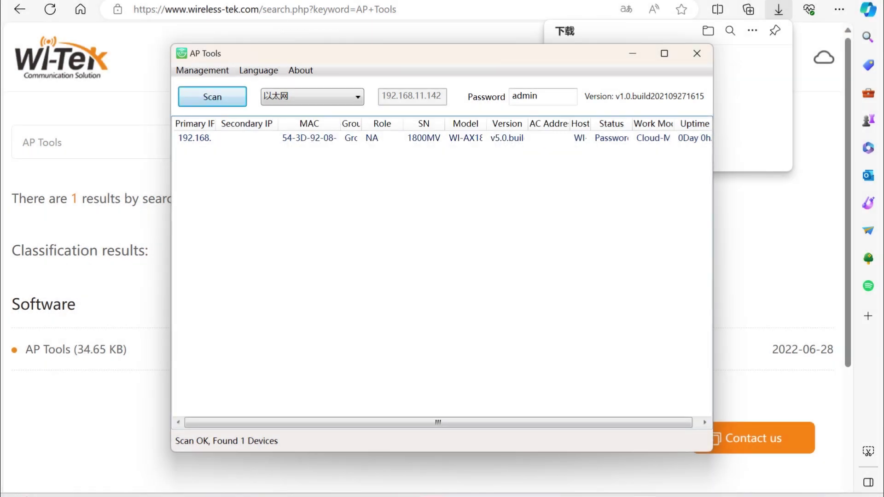
left_click_drag(216, 123, 238, 124)
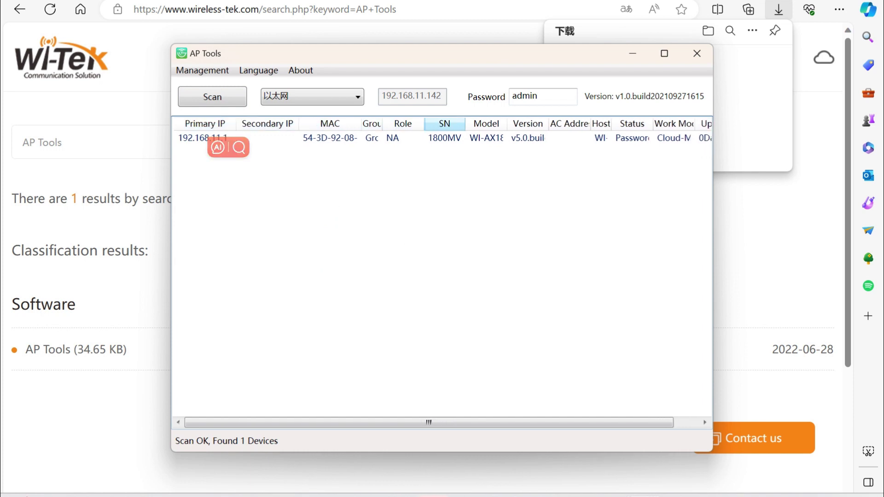
mouse_move(466, 123)
left_mouse_down()
mouse_move(457, 124)
mouse_move(519, 124)
left_mouse_up()
Open the 192.168.11.1 device's web page and log in with the admin password
left_click(514, 138)
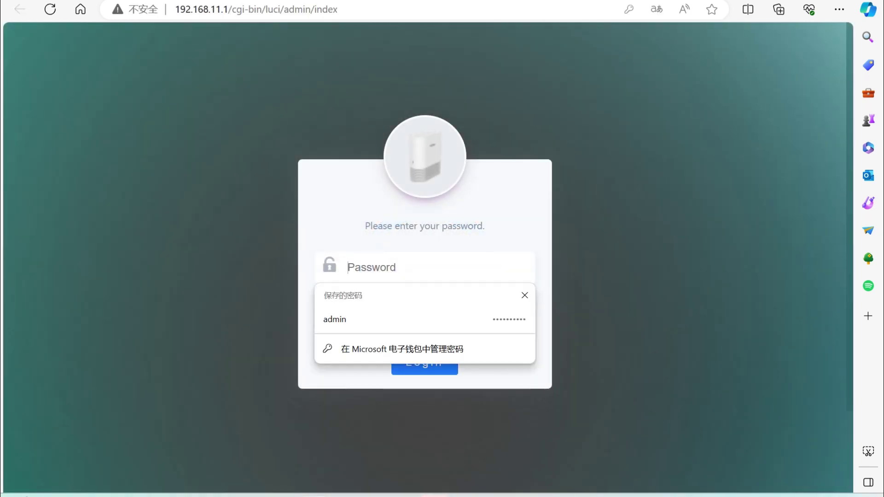
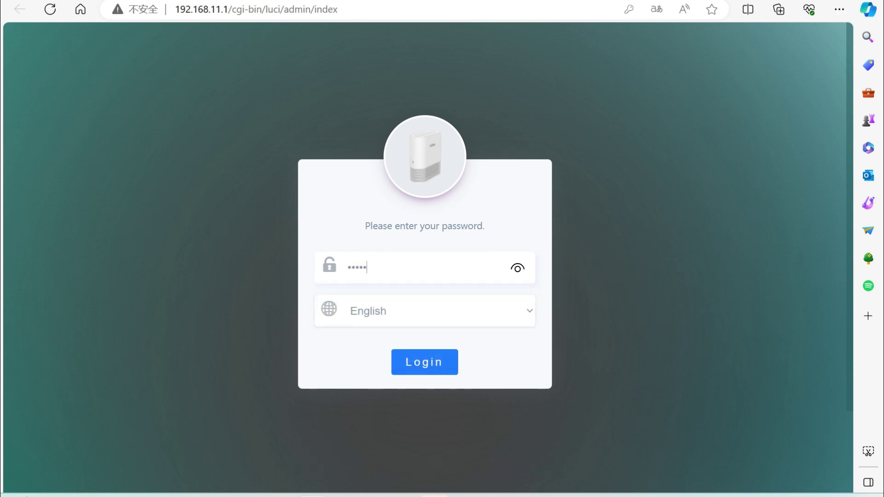
key("Return")
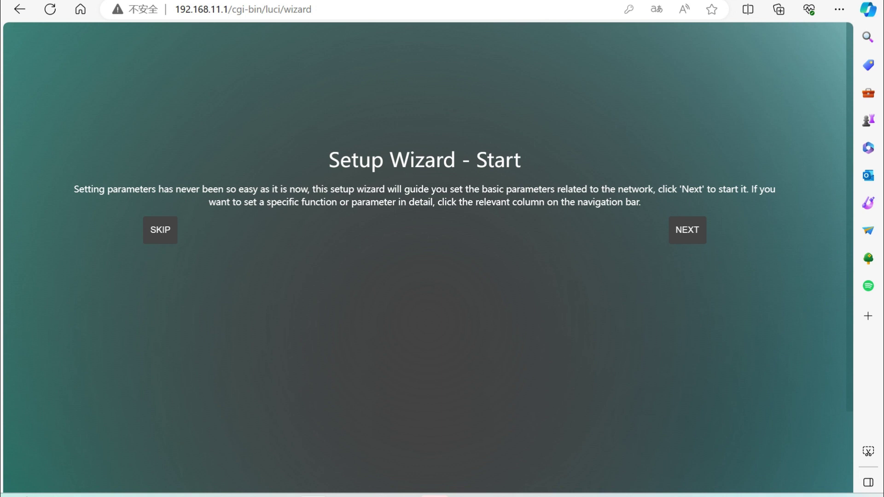
Keep DHCP Client, rename the WiFi ESSID to WI-TEK_Office, check the key, and reach Completion
left_click(688, 230)
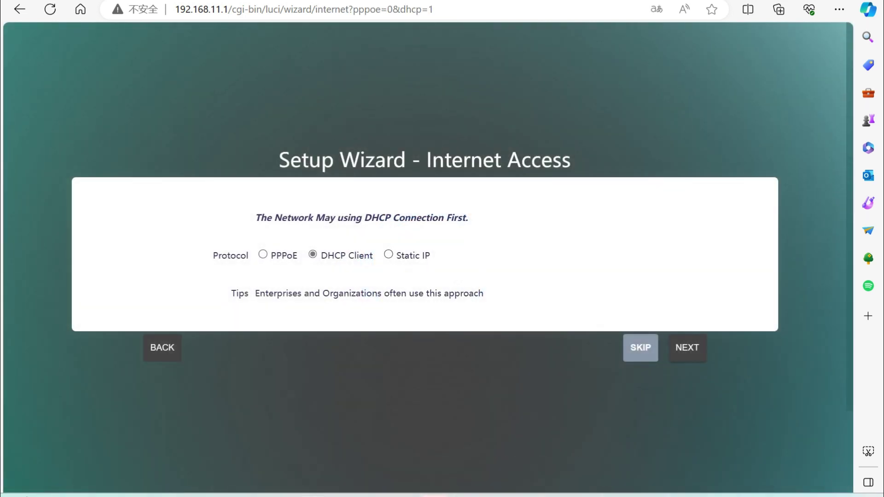
left_click(687, 347)
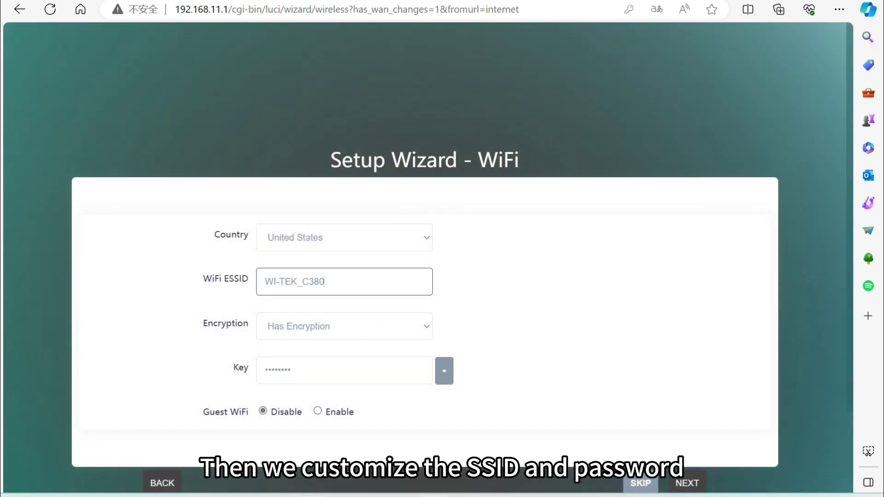
left_click_drag(324, 281, 302, 281)
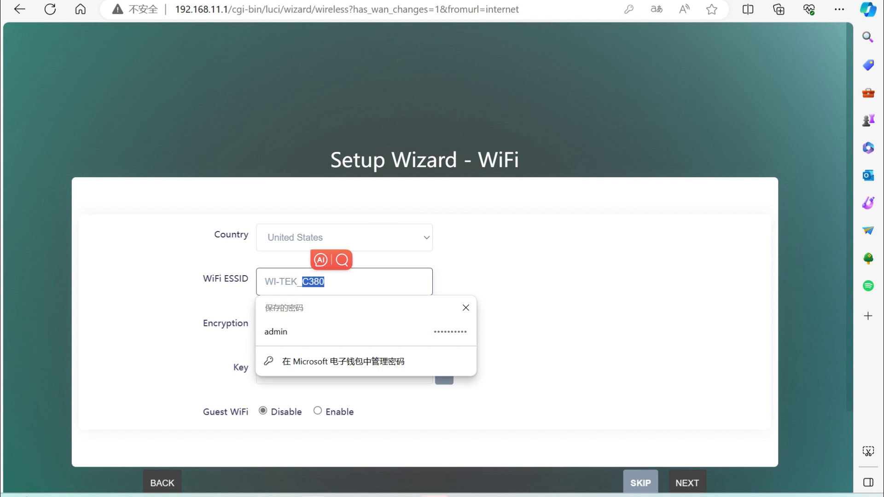
type("Off")
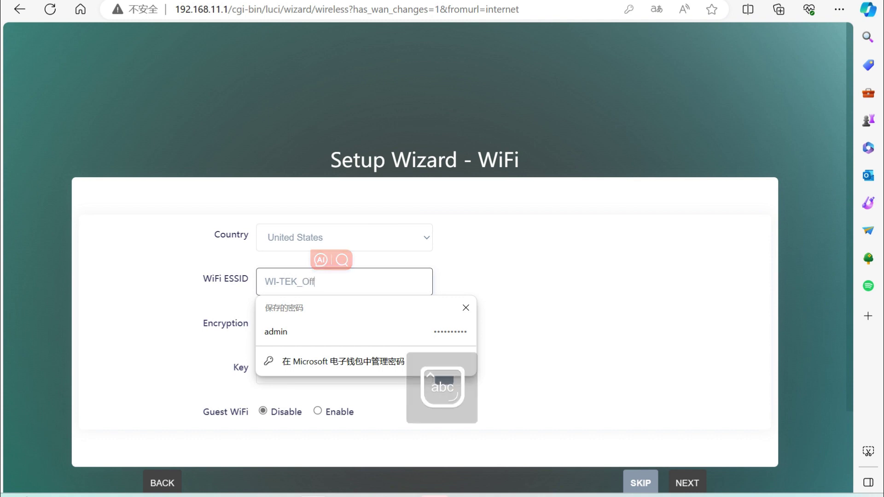
type("ice")
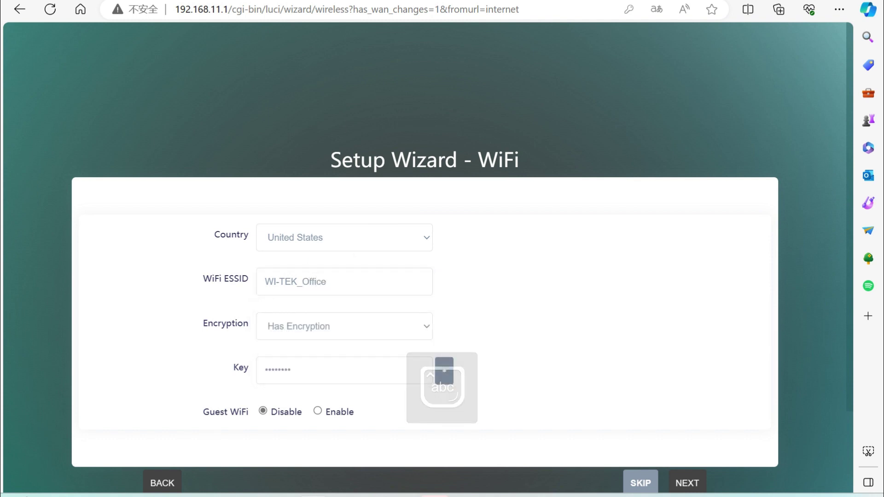
left_click(444, 371)
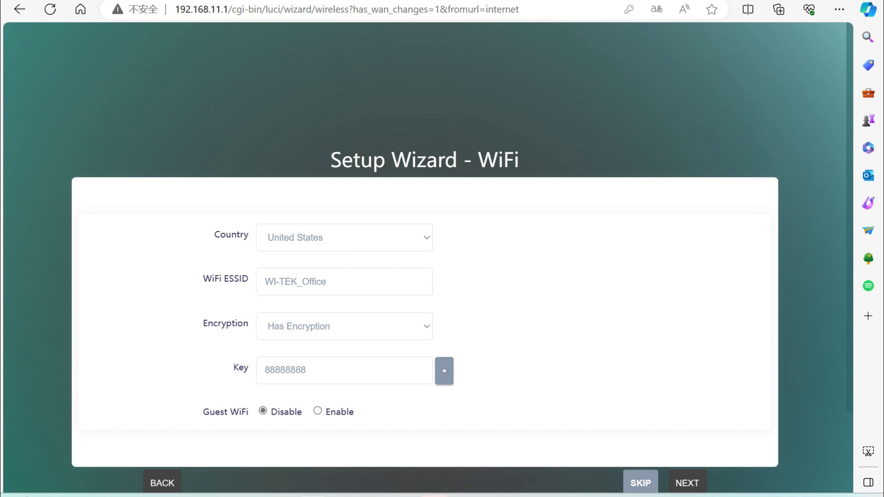
left_click(444, 370)
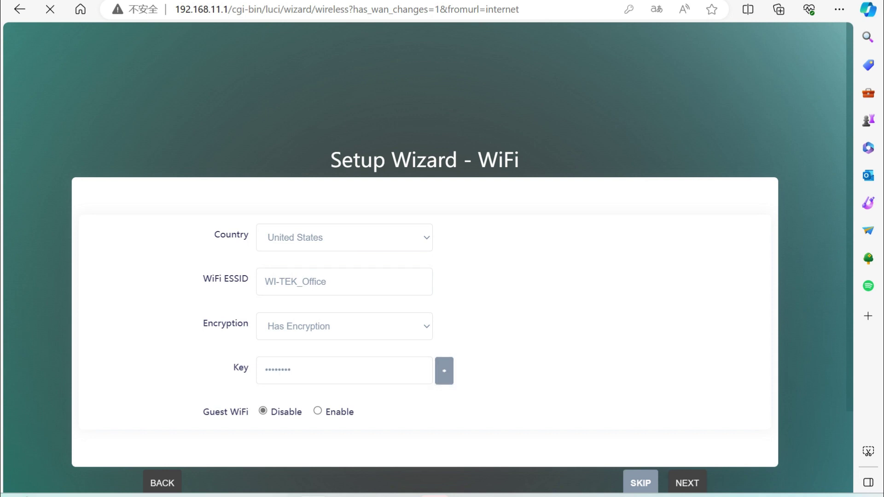
left_click(687, 483)
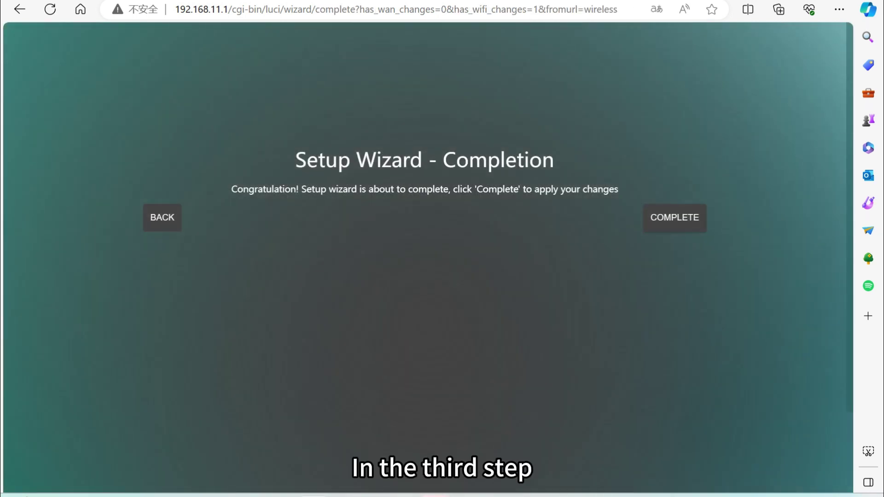
Finish the Setup Wizard with COMPLETE to apply the WI-TEK_Office settings
left_click(674, 218)
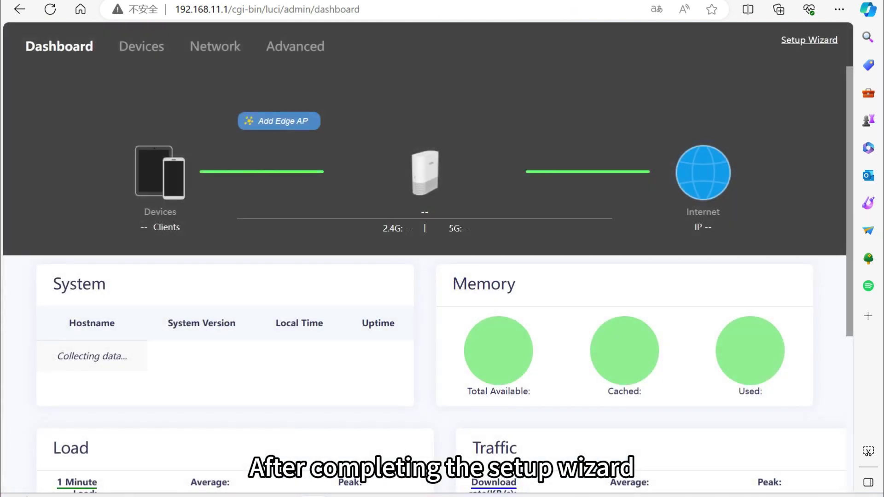
scroll(424, 276, "down", 1)
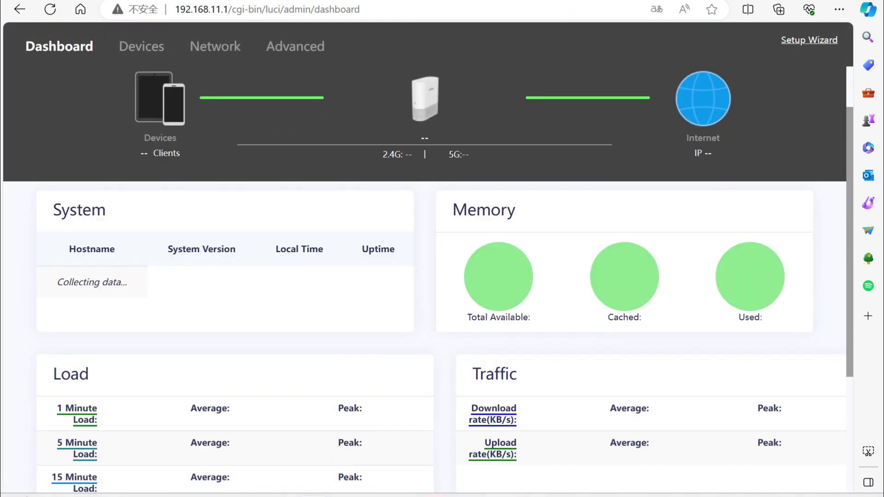
scroll(424, 277, "down", 3)
scroll(425, 276, "up", 1)
scroll(425, 276, "up", 1)
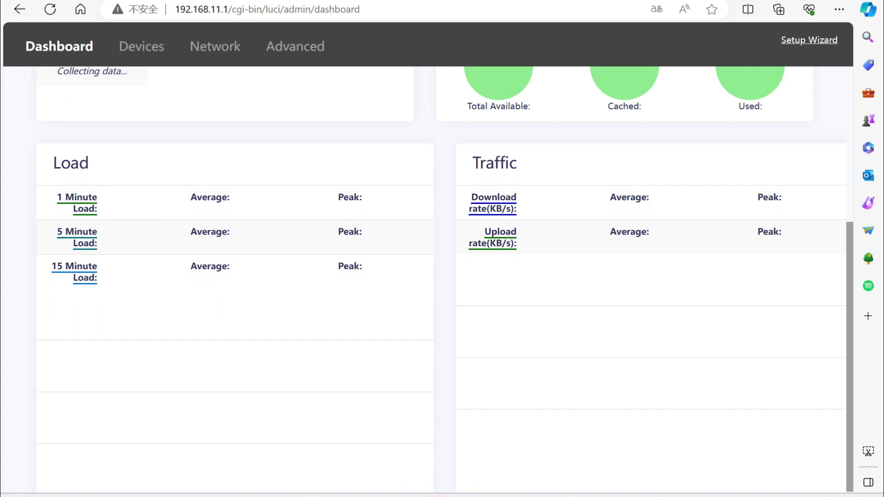
scroll(425, 277, "up", 4)
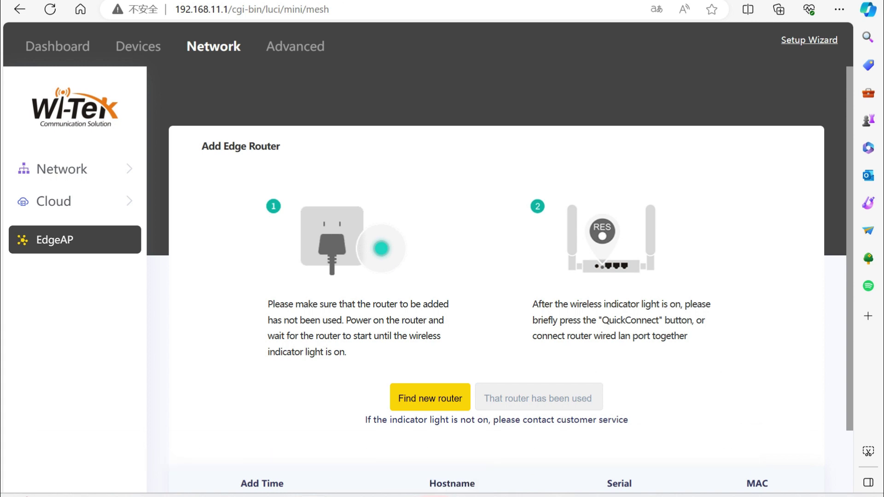
Search for a new edge router to add, then go back to the master node's dashboard
left_click(429, 397)
scroll(496, 277, "down", 1)
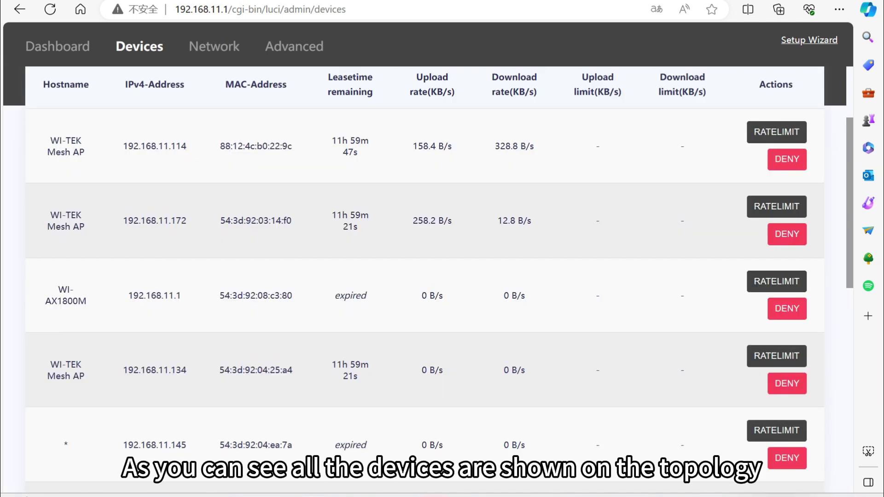
scroll(425, 280, "down", 2)
scroll(425, 279, "down", 3)
scroll(425, 279, "down", 3)
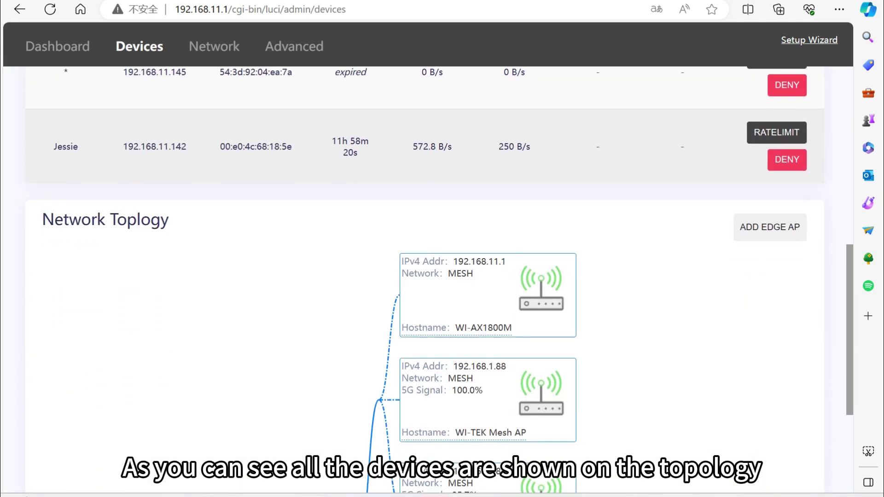
scroll(425, 279, "down", 3)
scroll(425, 279, "down", 1)
scroll(425, 280, "down", 1)
scroll(425, 279, "down", 1)
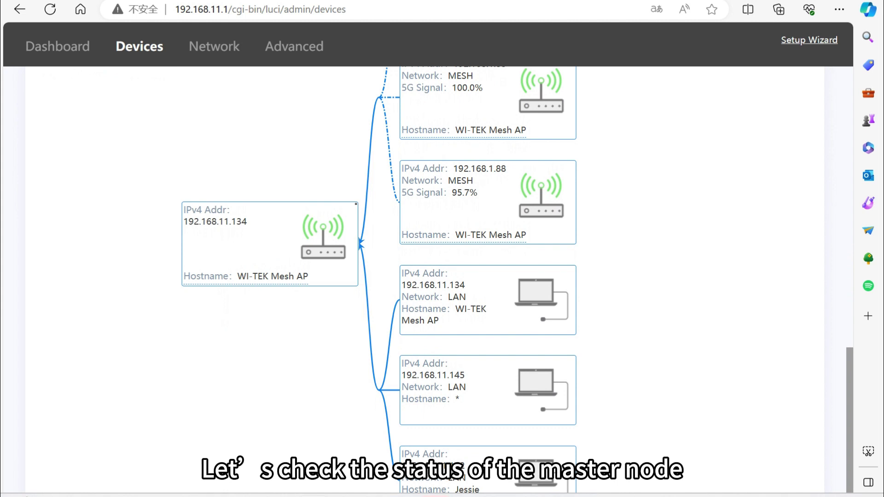
scroll(425, 278, "up", 2)
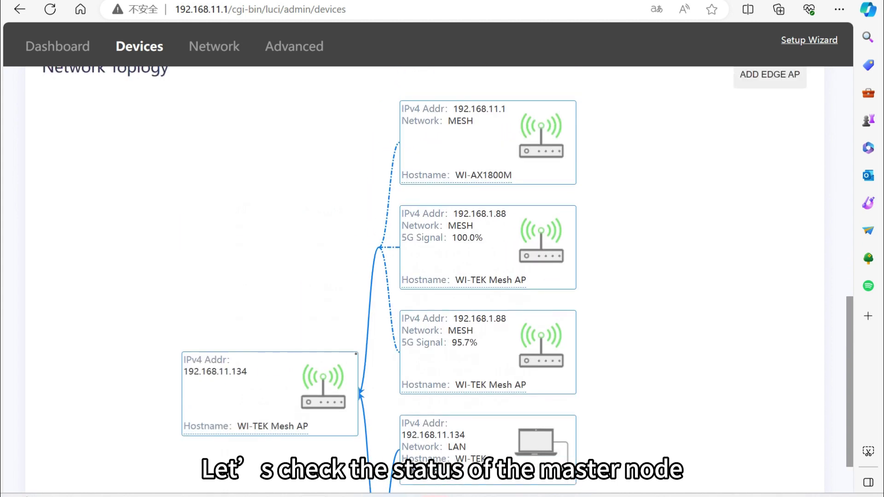
key("alt+Left")
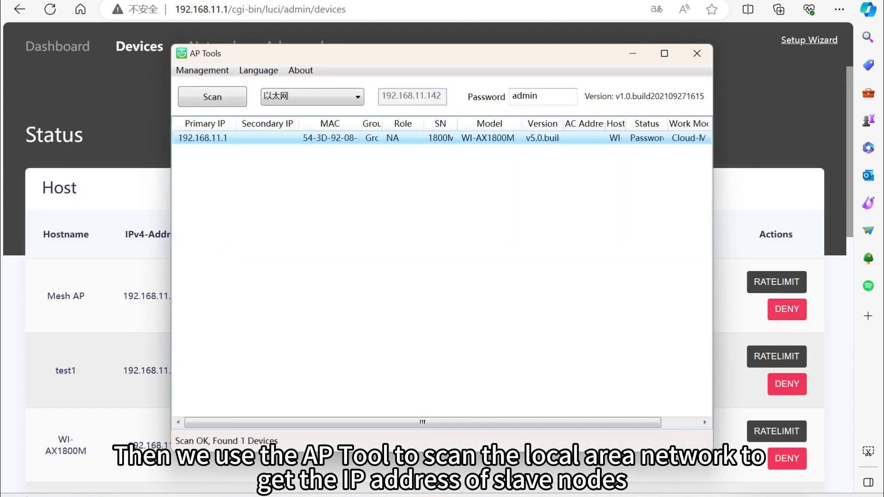
Scan to list all four Wi-Tek APs and open the WI-AP717MP's Primary IP web page
left_click(212, 97)
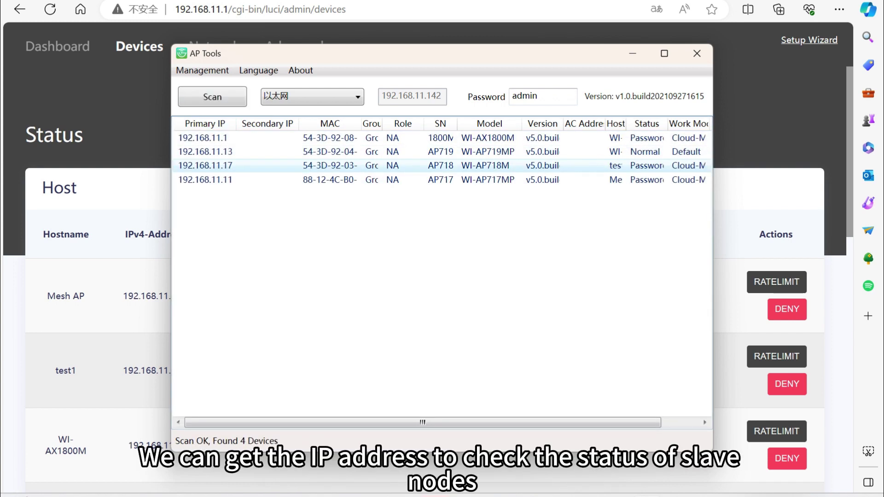
right_click(224, 178)
left_click(313, 186)
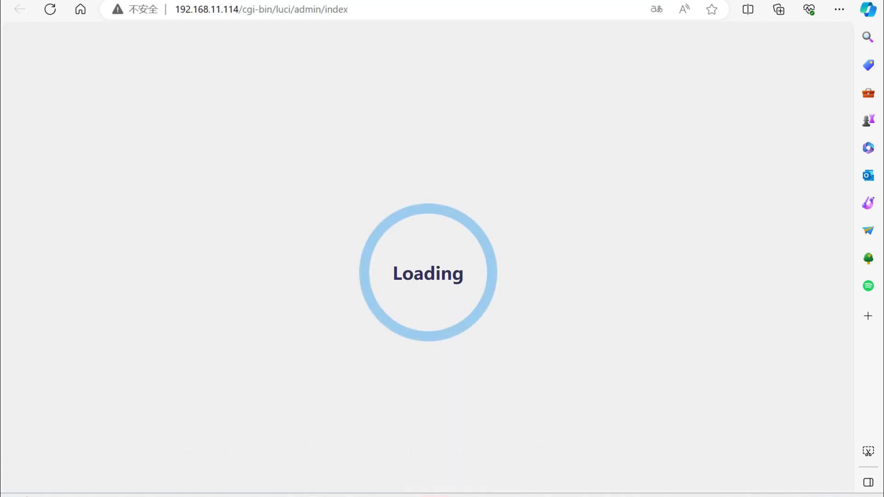
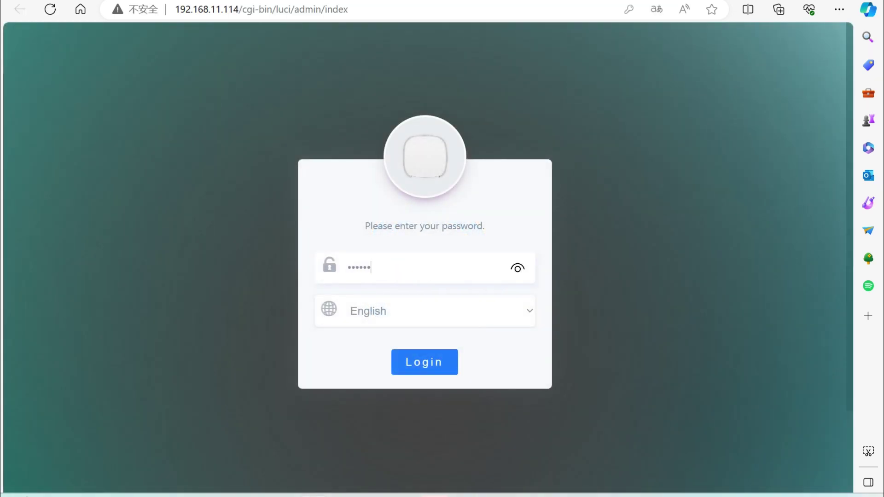
Submit the admin password to reach the 192.168.11.114 Mesh Client dashboard
key("Return")
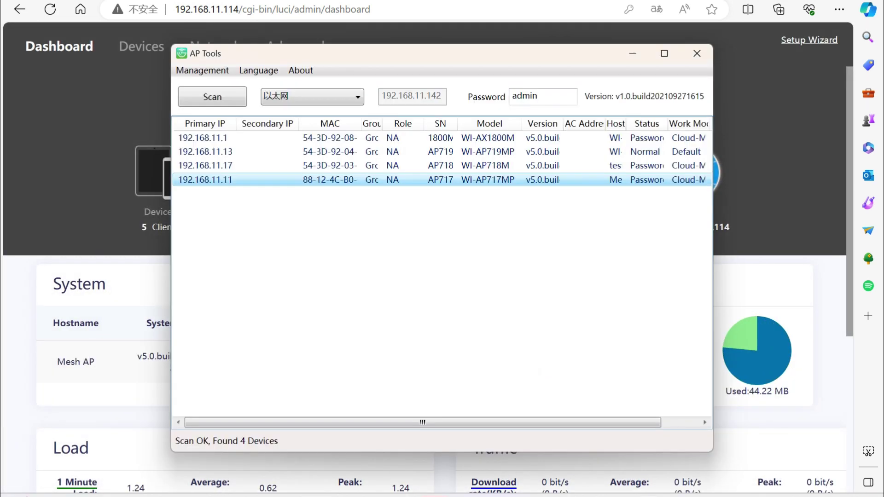
Open the WI-AP719MP's web page from AP Tools and log in with the admin password
right_click(285, 152)
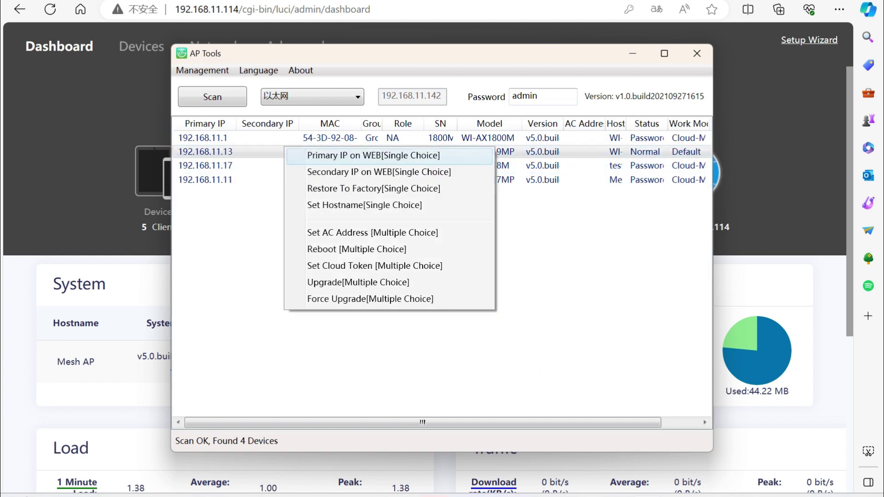
left_click(325, 153)
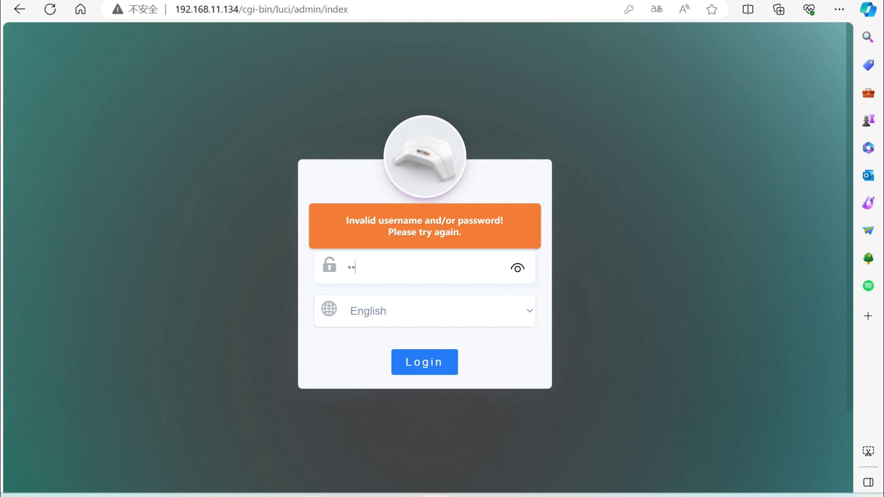
key("Return")
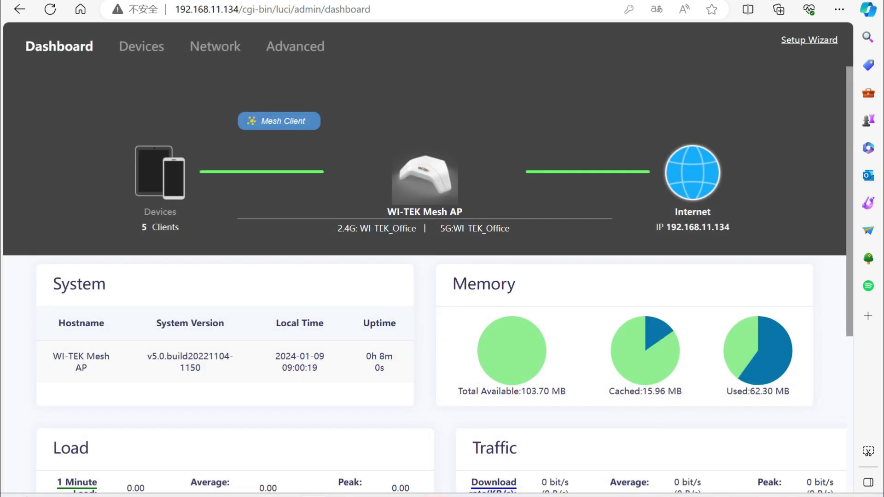
scroll(429, 276, "down", 1)
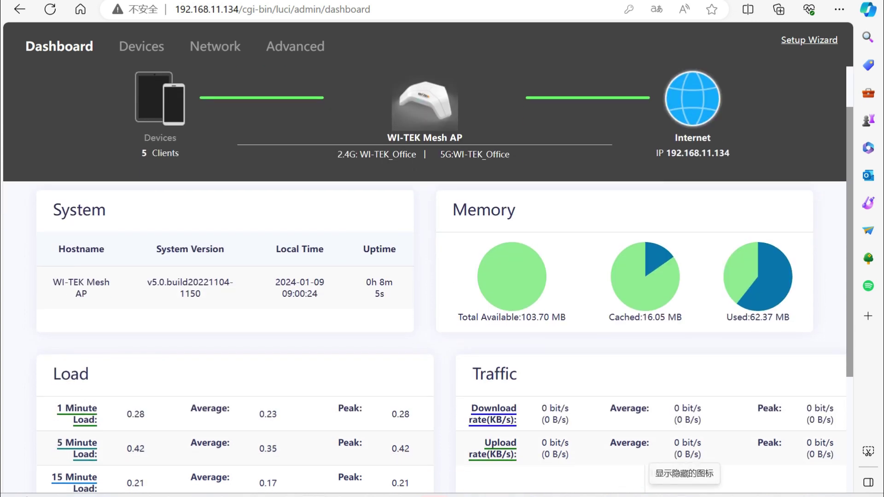
Join the WI-TEK_Office Wi-Fi with its security key, then launch cmd via Win+R
key("super+a")
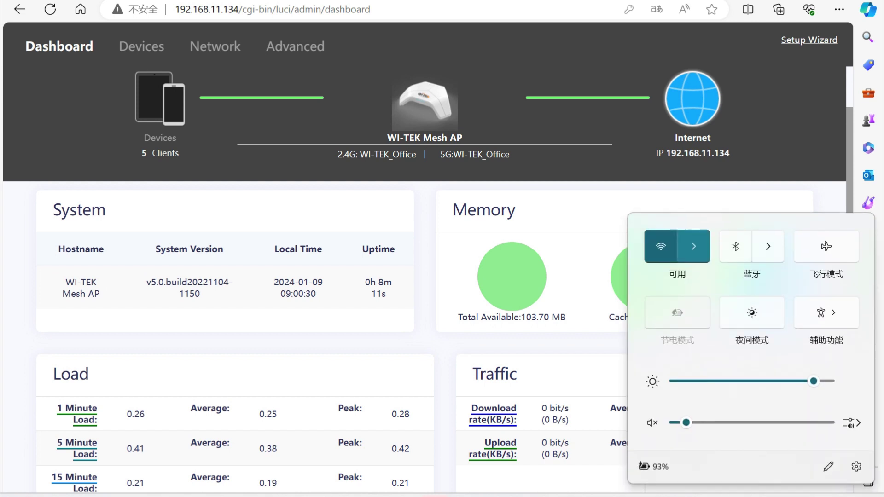
left_click(694, 247)
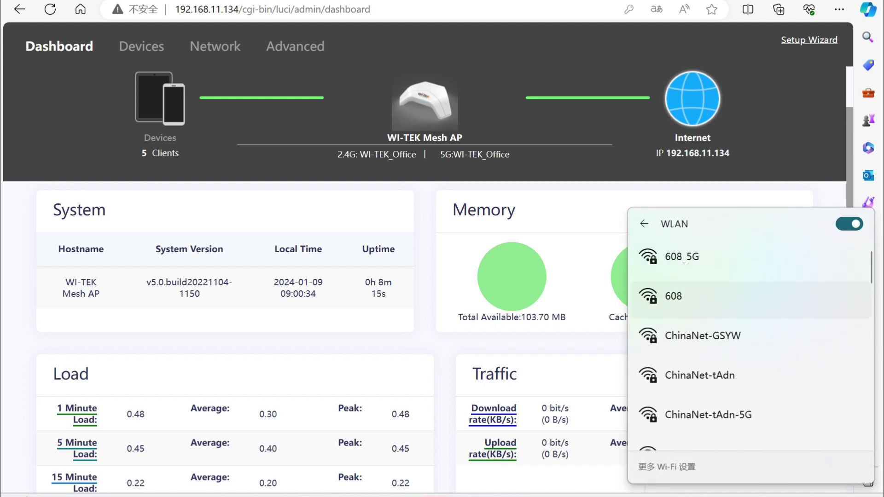
scroll(749, 321, "down", 2)
scroll(749, 321, "down", 3)
scroll(750, 332, "down", 2)
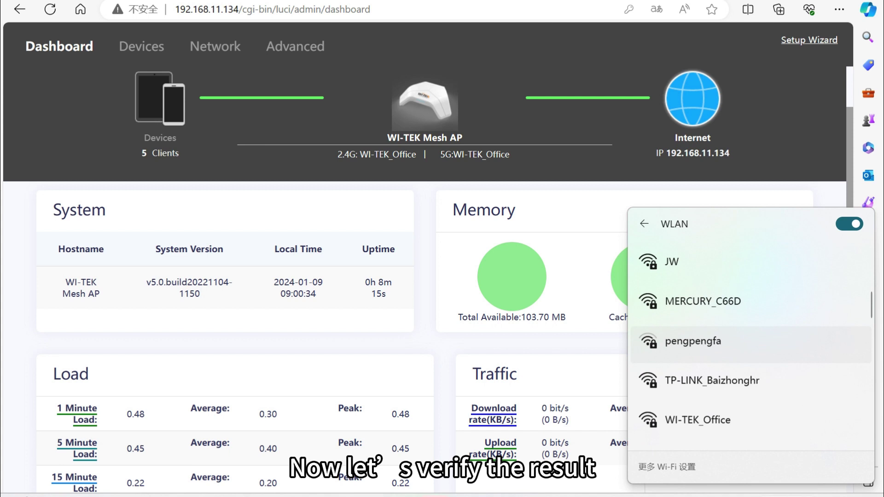
scroll(749, 342, "down", 1)
scroll(749, 342, "down", 1)
left_click(725, 343)
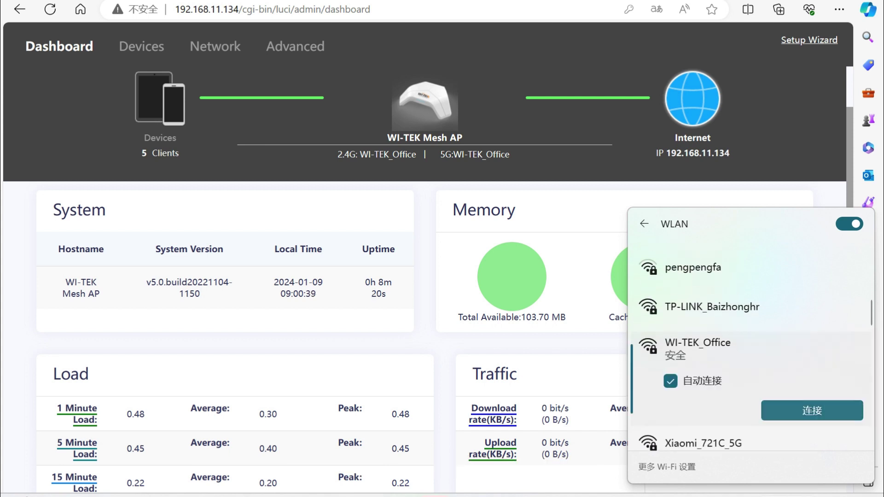
left_click(812, 410)
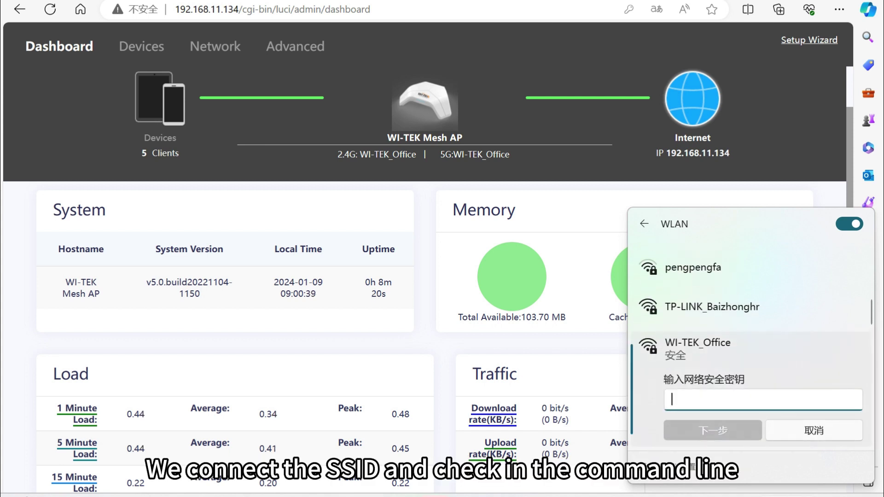
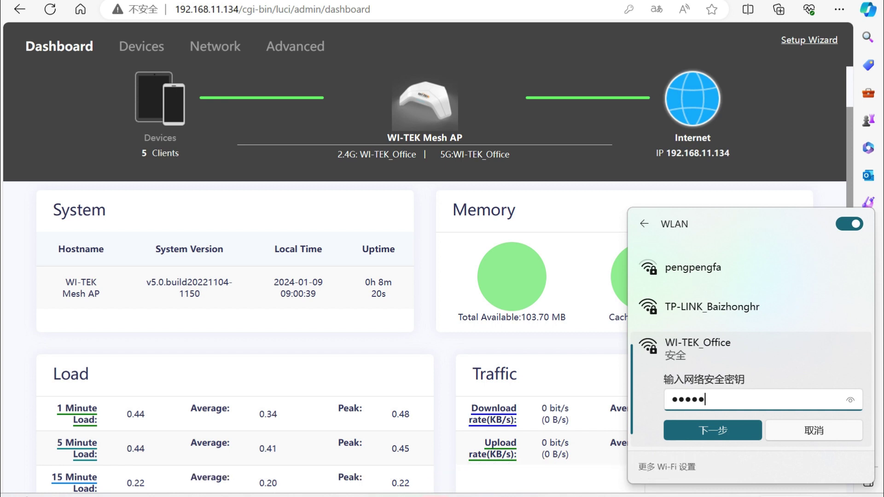
key("Return")
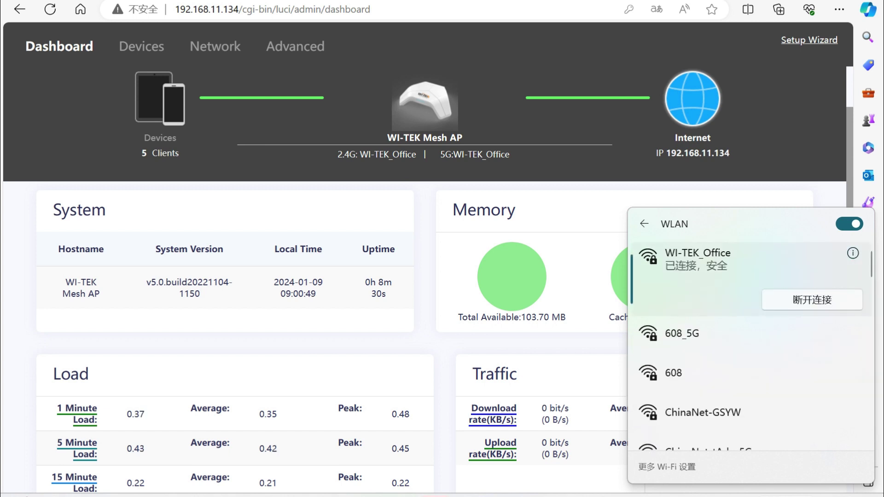
key("Escape")
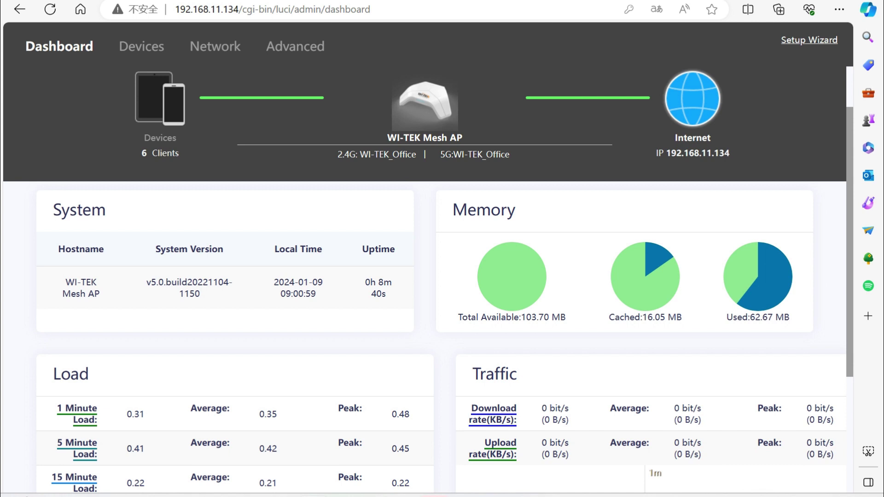
key("super+r")
key("Return")
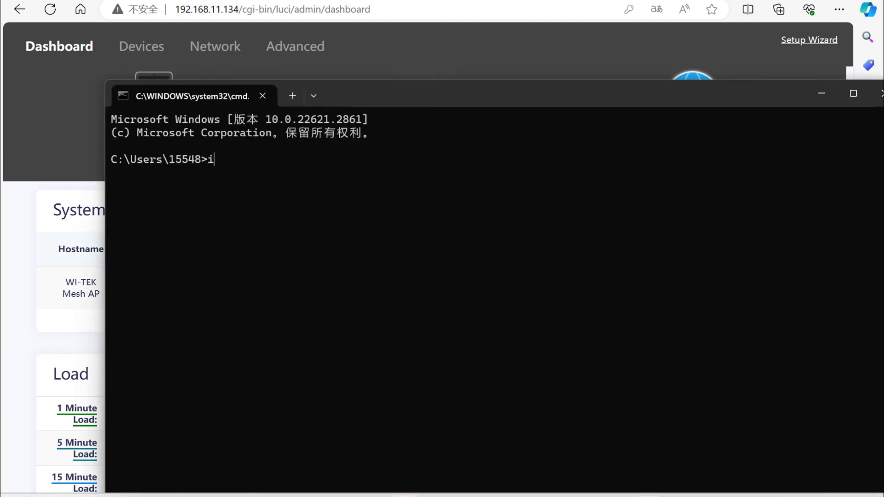
type("pconfig")
Run ipconfig to confirm Wi-Fi address 192.168.11.165 with gateway 192.168.11.1
key("Return")
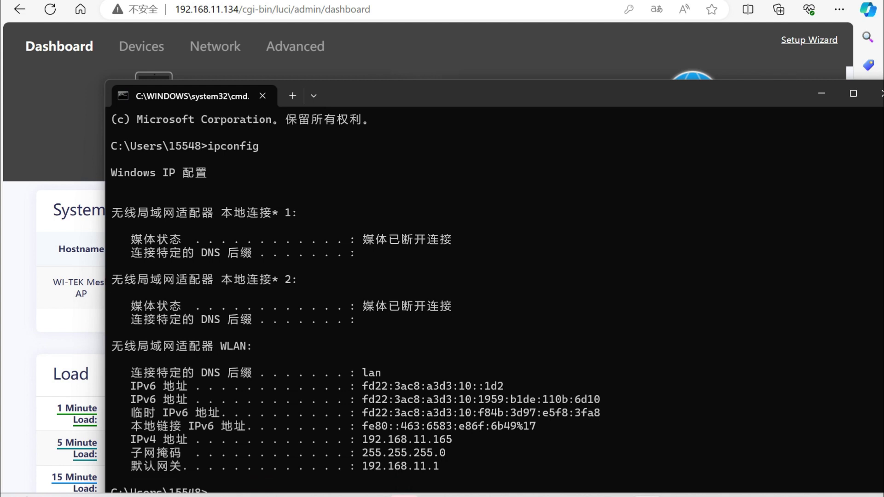
left_click_drag(712, 103, 658, 99)
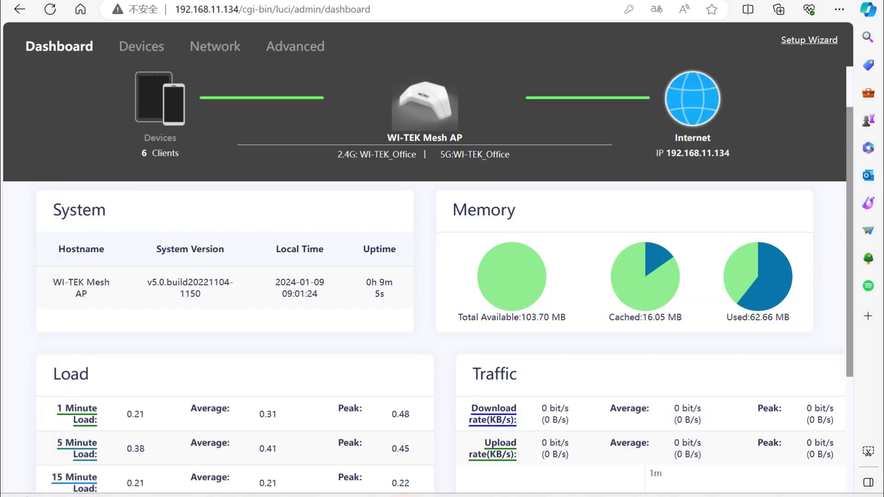
key("ctrl+t")
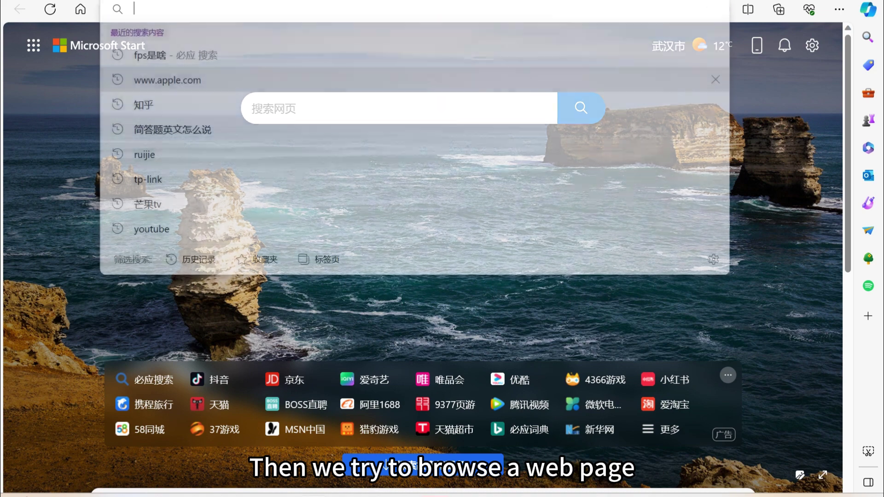
type("www.")
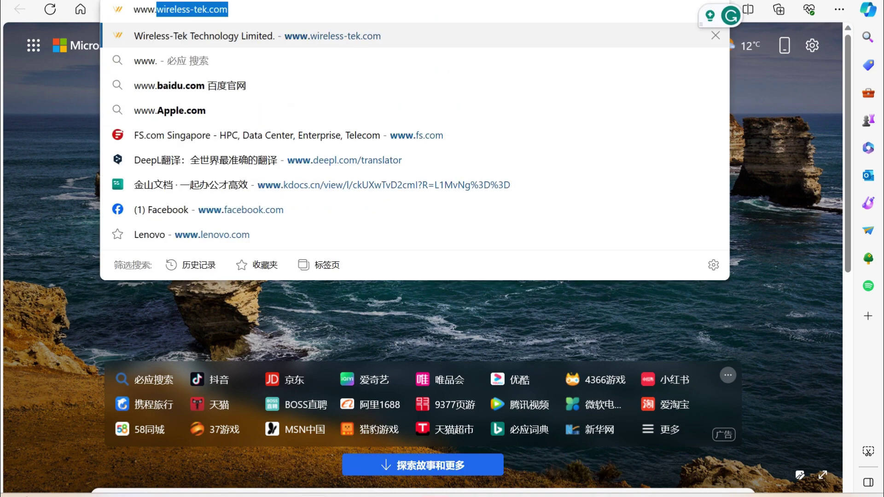
type("apple")
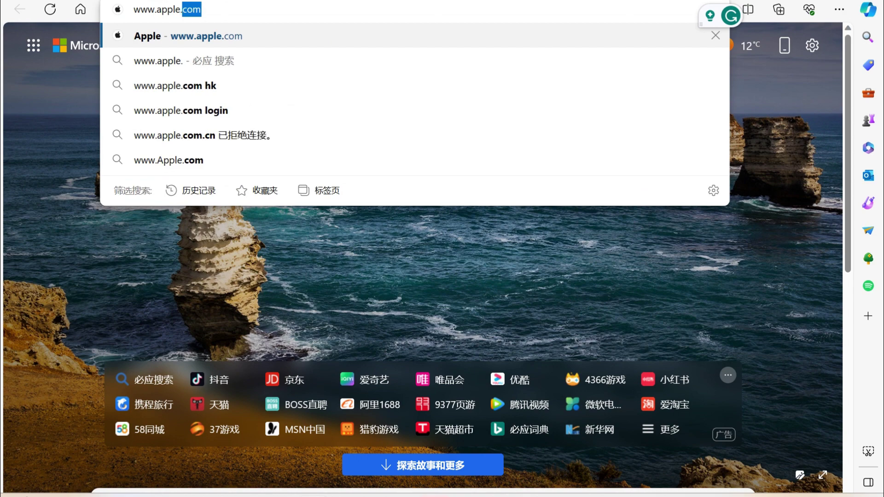
type(".com")
key("Return")
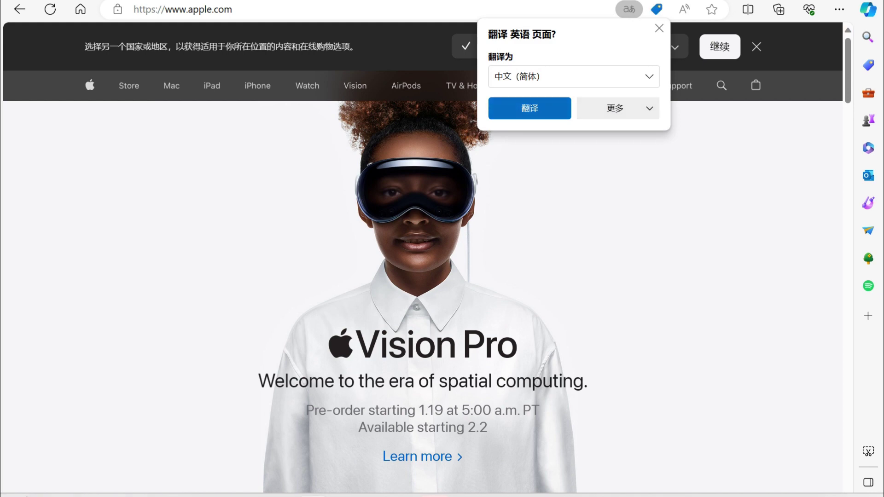
left_click(530, 108)
mouse_move(468, 85)
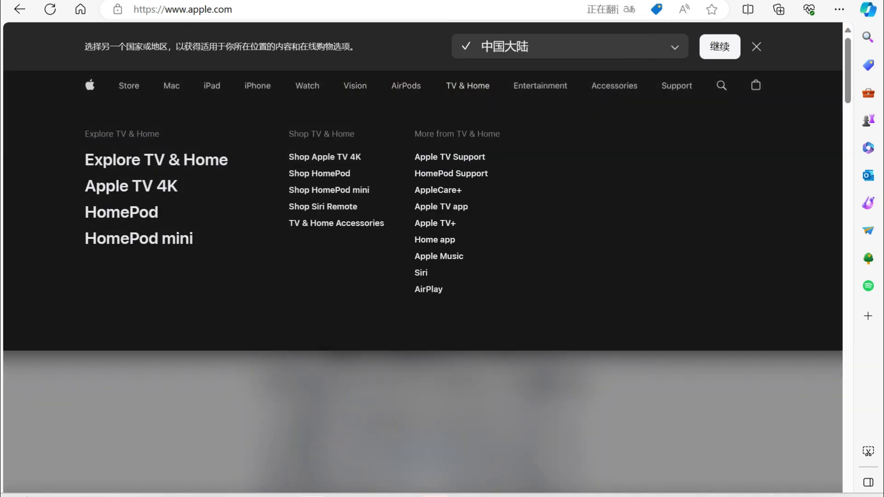